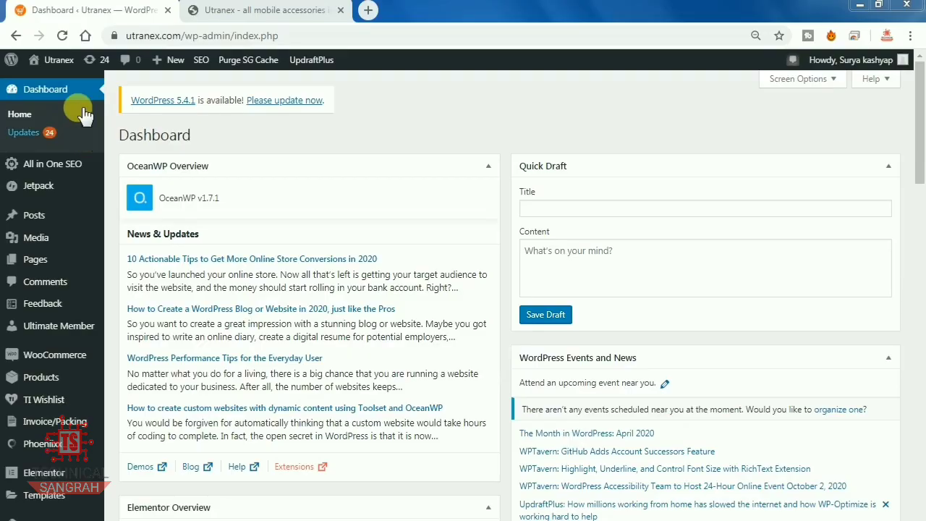
Open the shipping zones in the WooCommerce settings.
mouse_move(60, 380)
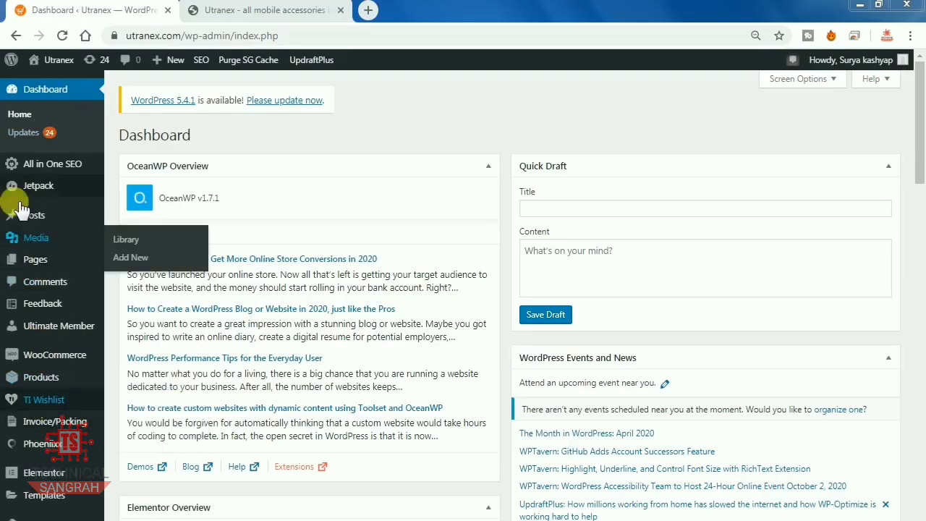
mouse_move(45, 353)
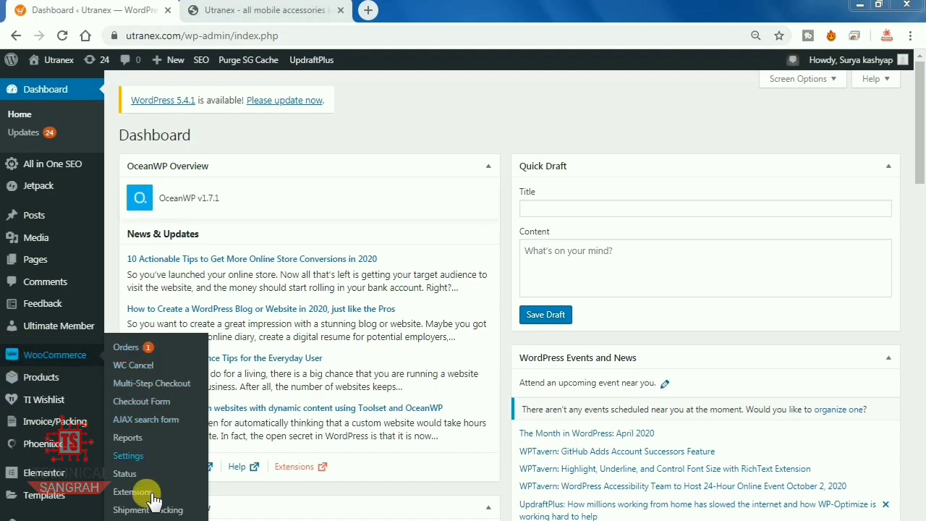
click(133, 457)
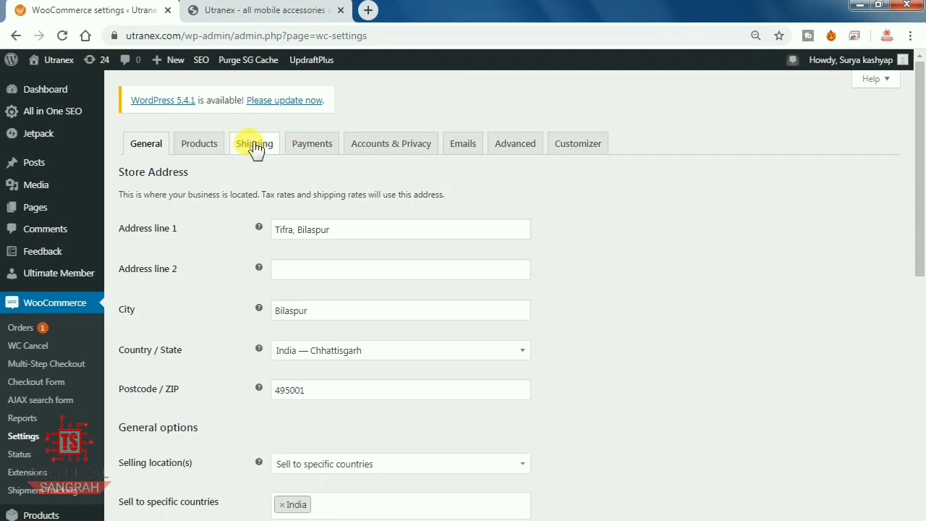
click(253, 153)
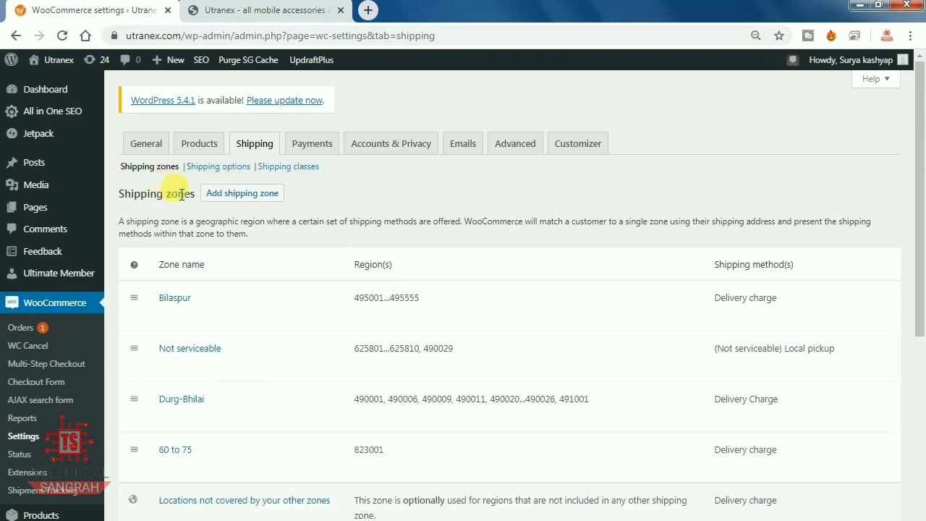
Examine the postcode regions and shipping methods of the existing Bilaspur and Not serviceable zones.
click(254, 201)
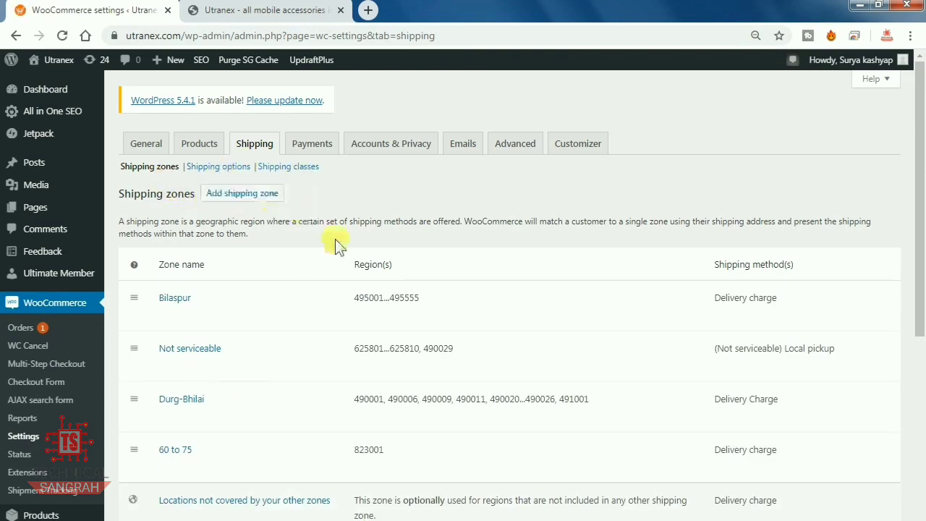
scroll(543, 176, down, 1)
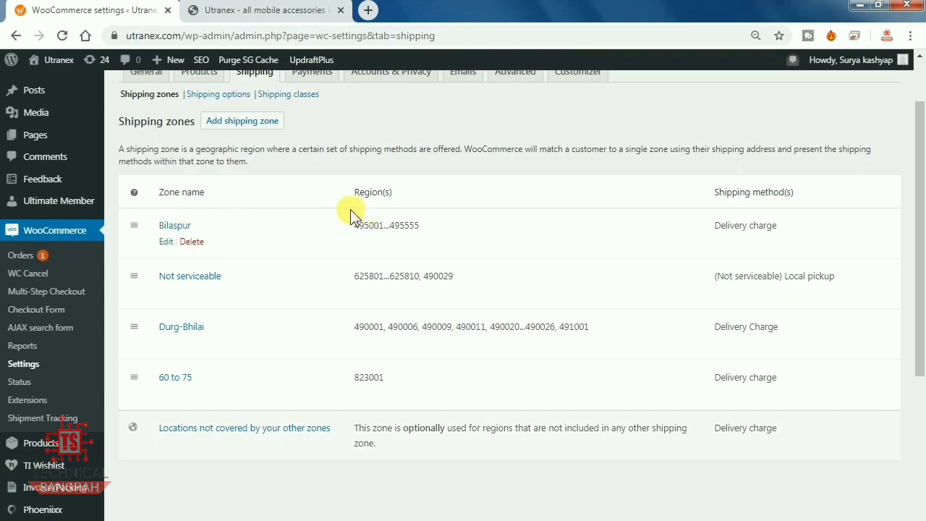
drag(353, 219, 442, 248)
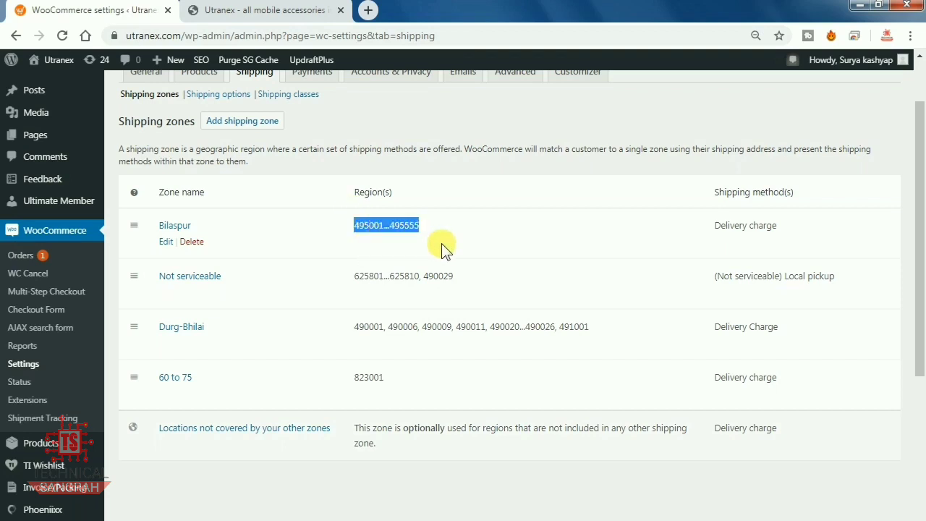
drag(354, 221, 439, 239)
click(437, 238)
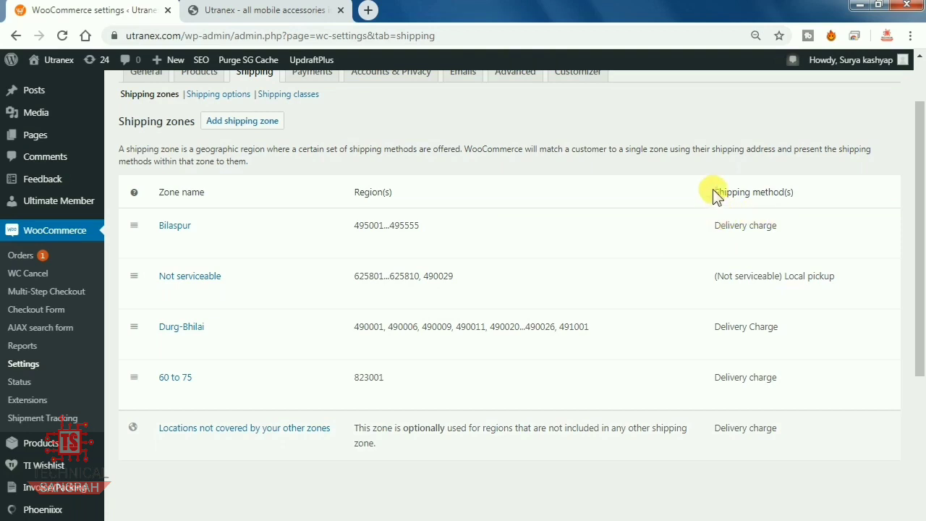
mouse_move(682, 246)
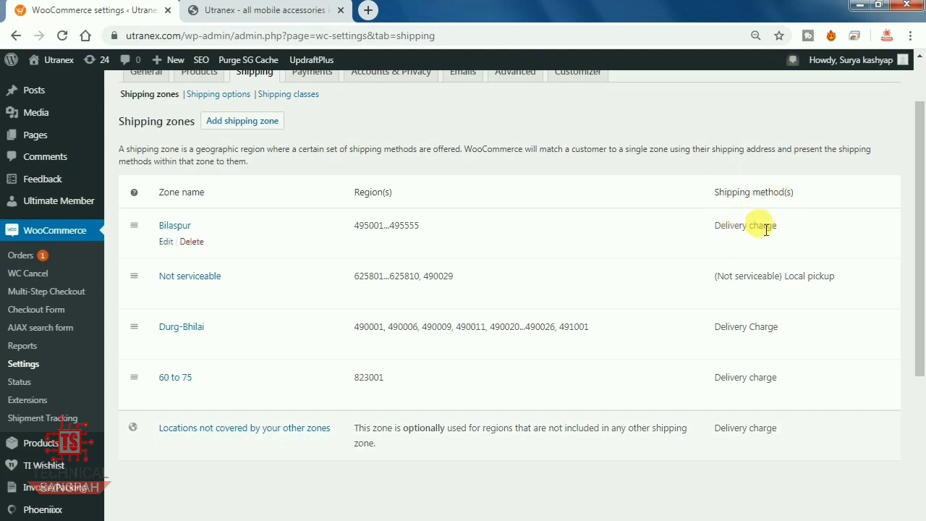
mouse_move(166, 282)
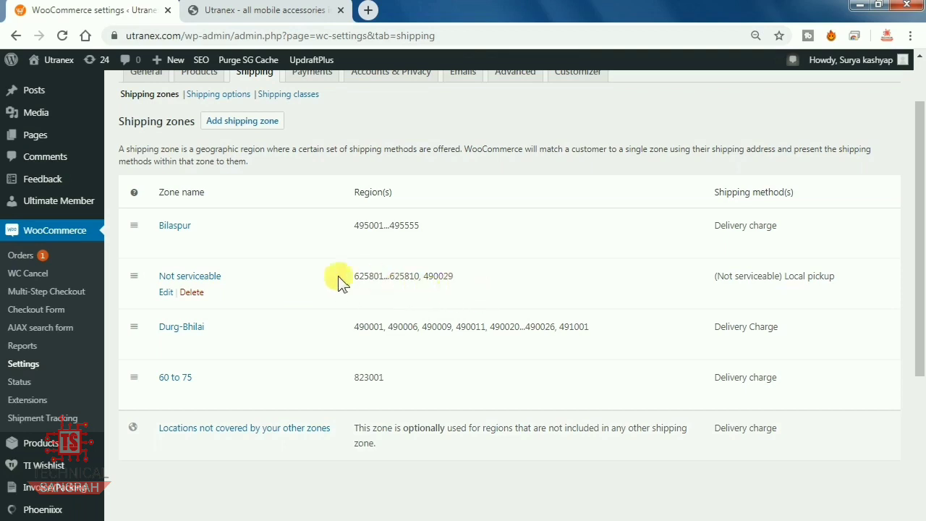
drag(344, 281, 484, 280)
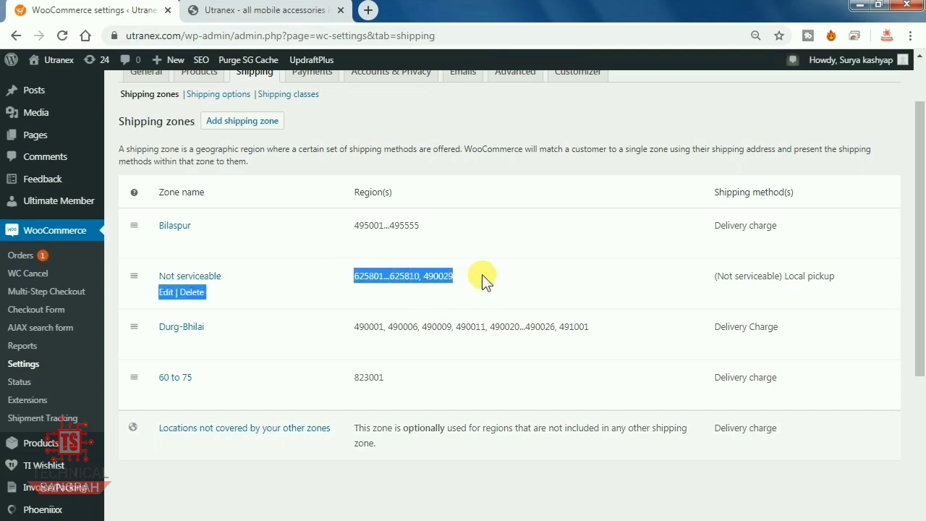
click(485, 281)
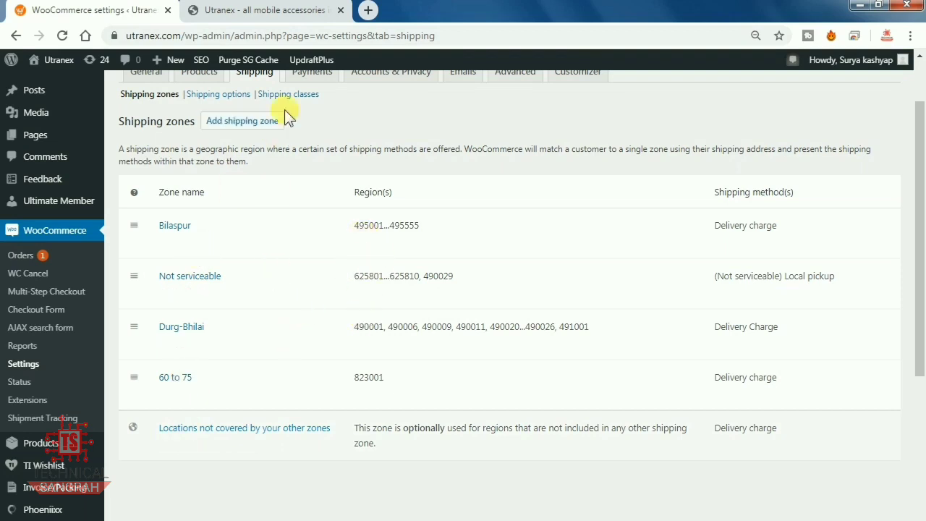
Add a new shipping zone named india and limit its regions to specific ZIP/postcodes.
click(238, 126)
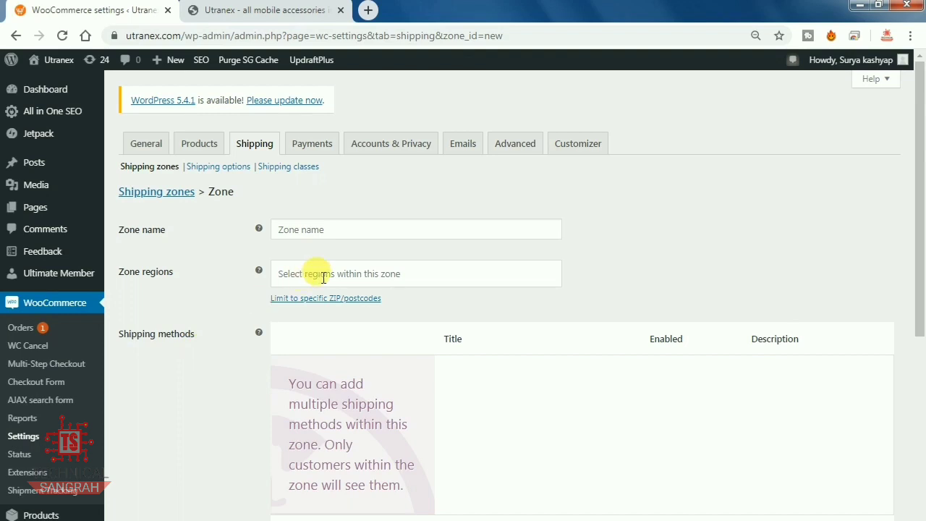
click(348, 231)
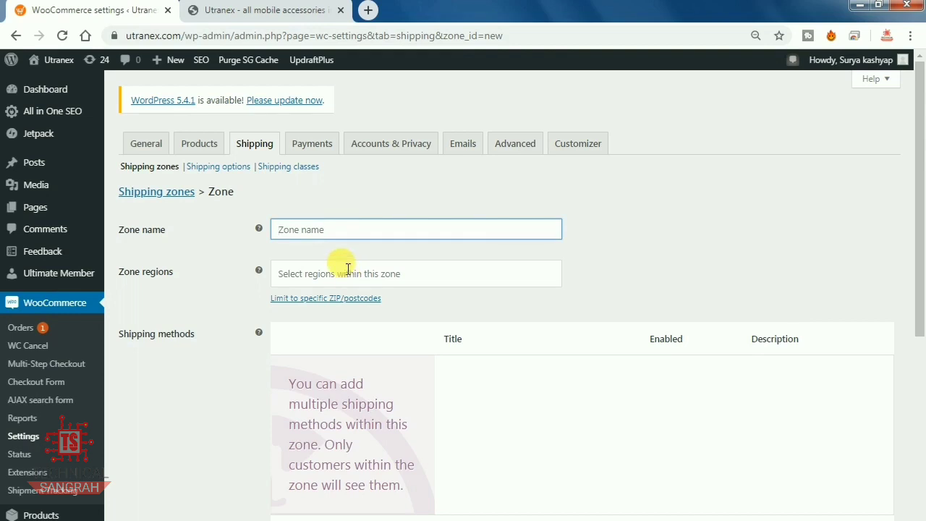
text(india)
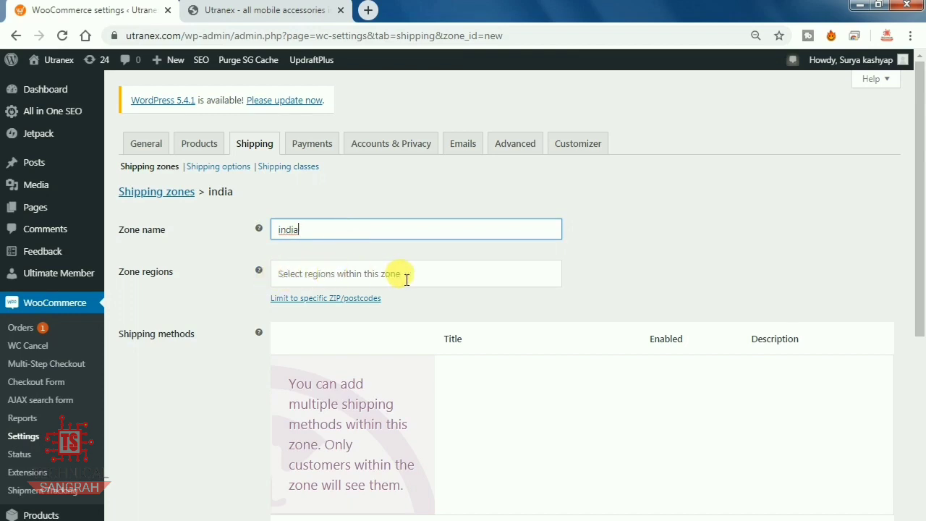
click(477, 272)
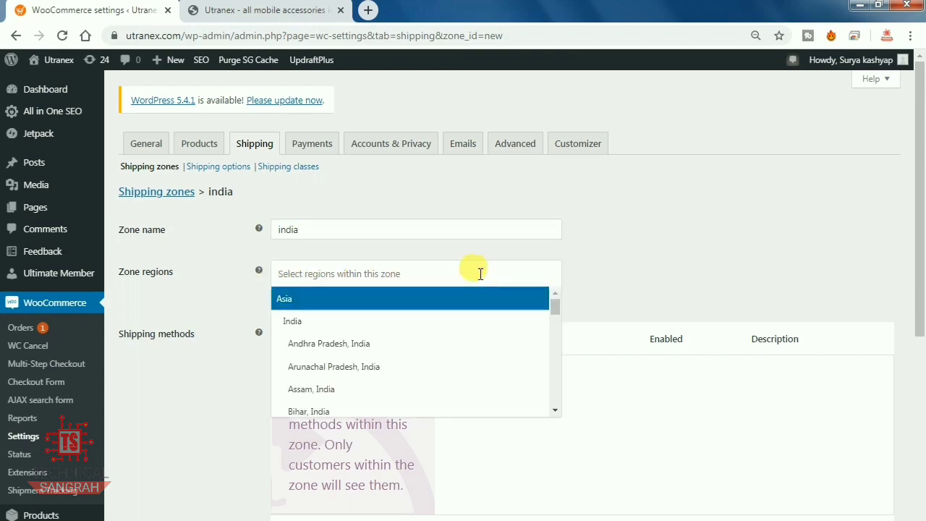
click(429, 269)
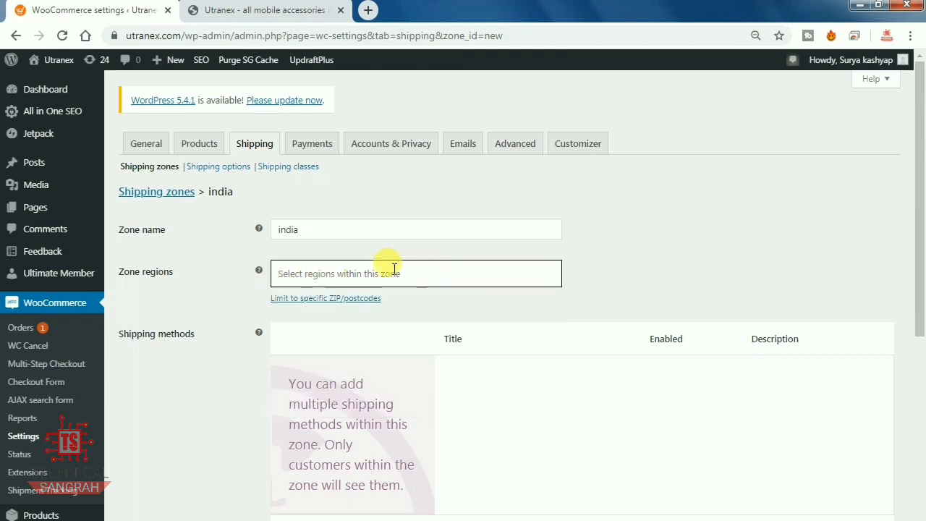
click(335, 298)
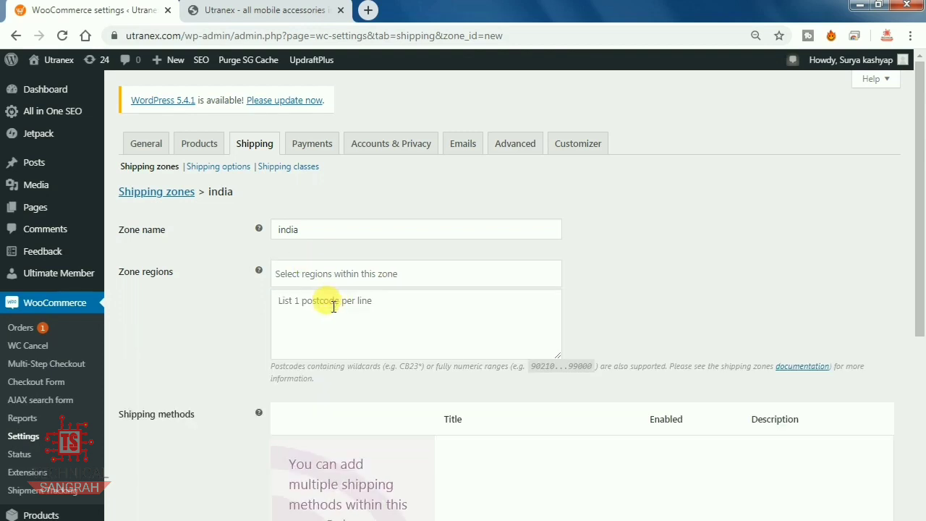
click(335, 308)
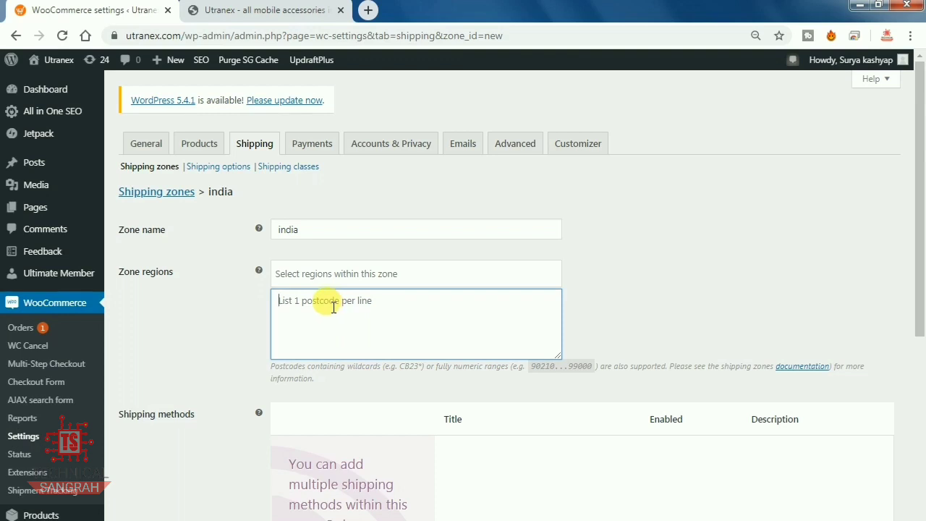
text(12345)
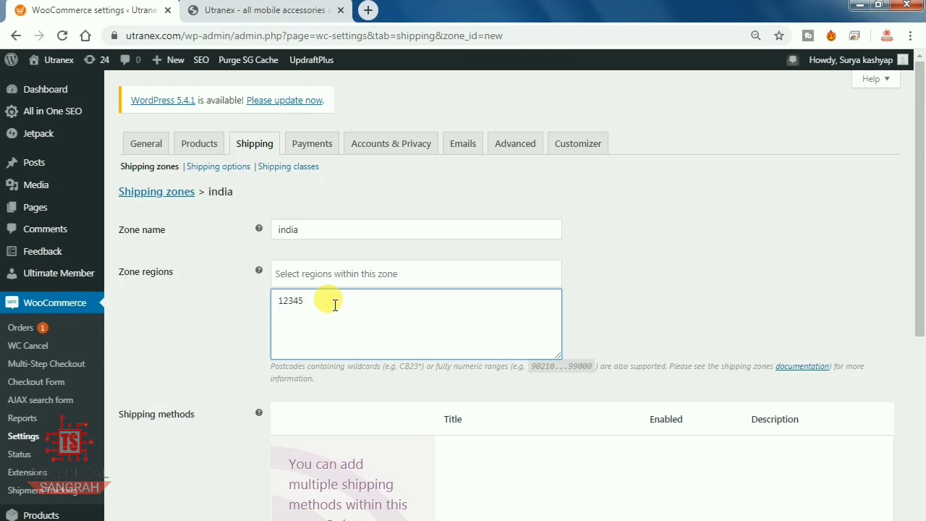
key(Return)
text(12345)
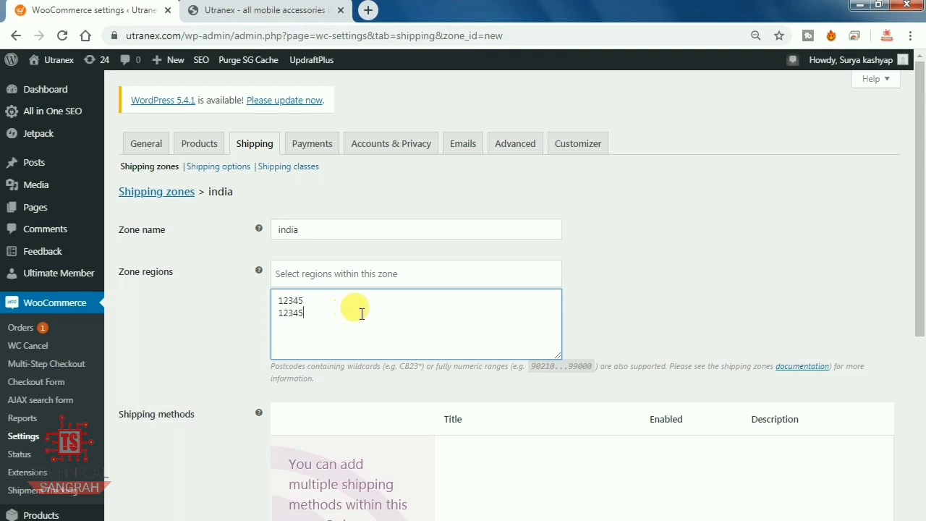
key(BackSpace)
key(BackSpace)
key(BackSpace)
key(BackSpace)
key(BackSpace)
key(BackSpace)
key(BackSpace)
key(BackSpace)
key(BackSpace)
key(BackSpace)
key(BackSpace)
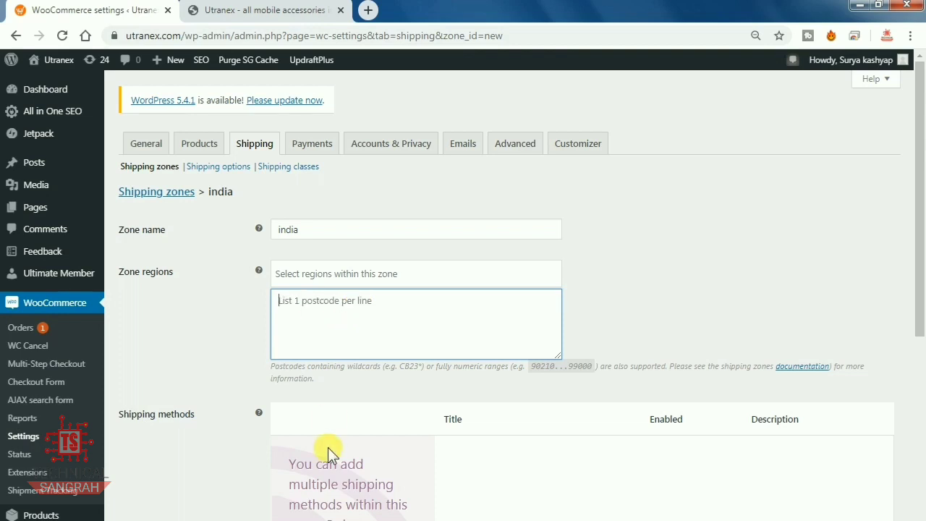
Enter the postcode range 12345.....12345 for the india zone.
text(12345)
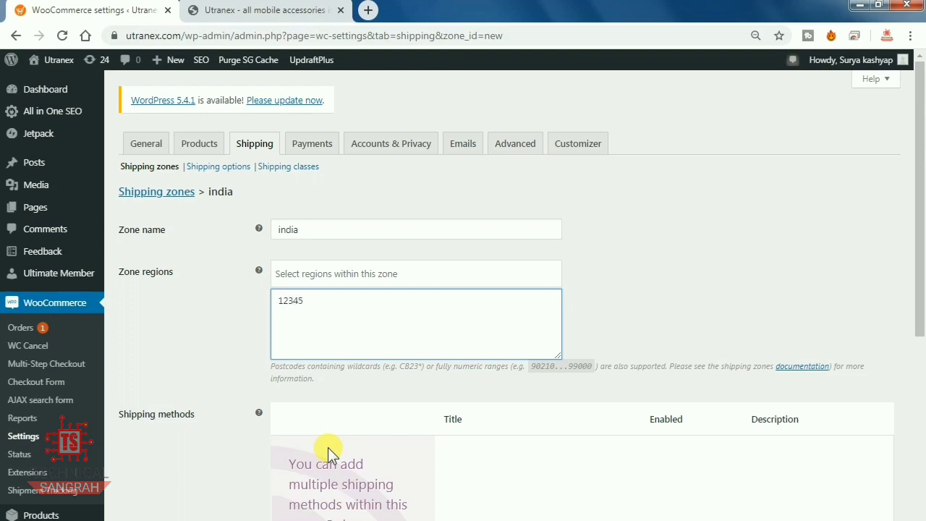
text(.....12345)
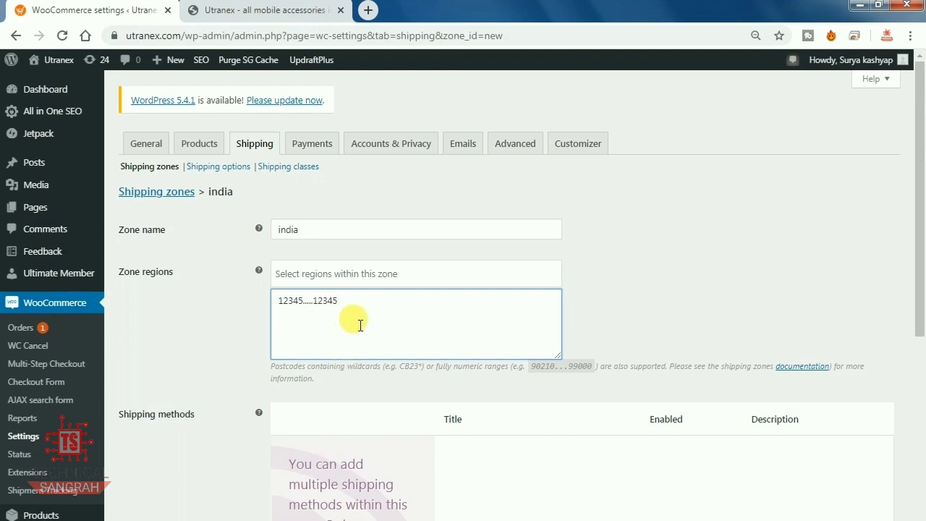
key(BackSpace)
text(5)
click(679, 273)
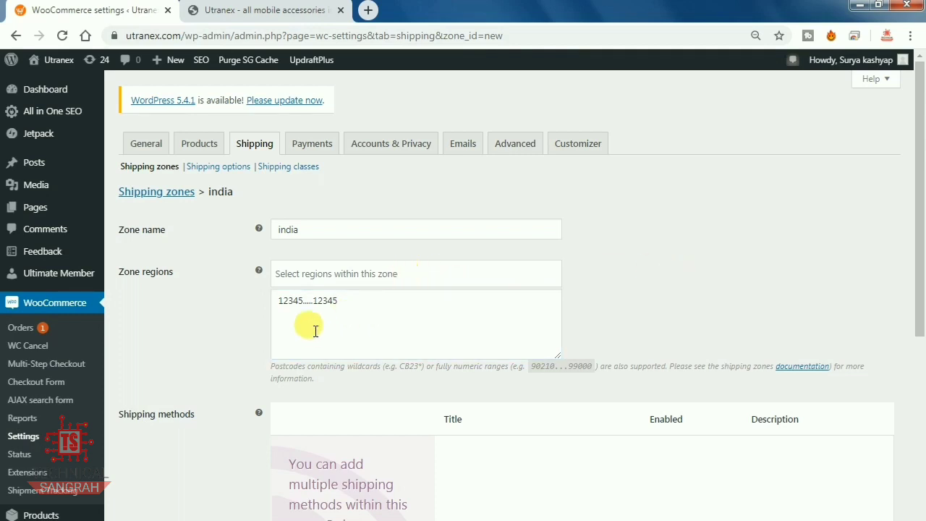
Add a Flat rate shipping method to the india zone.
scroll(753, 245, down, 1)
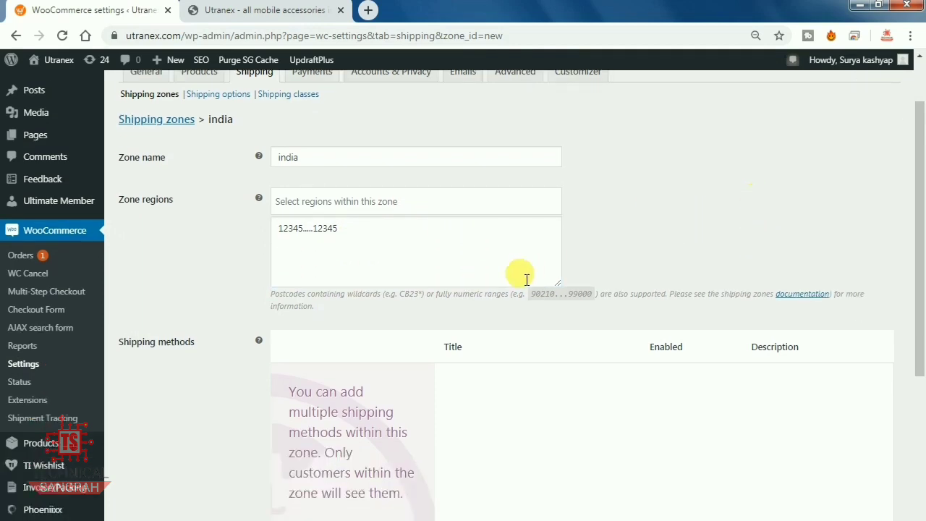
scroll(521, 338, down, 1)
scroll(548, 350, down, 1)
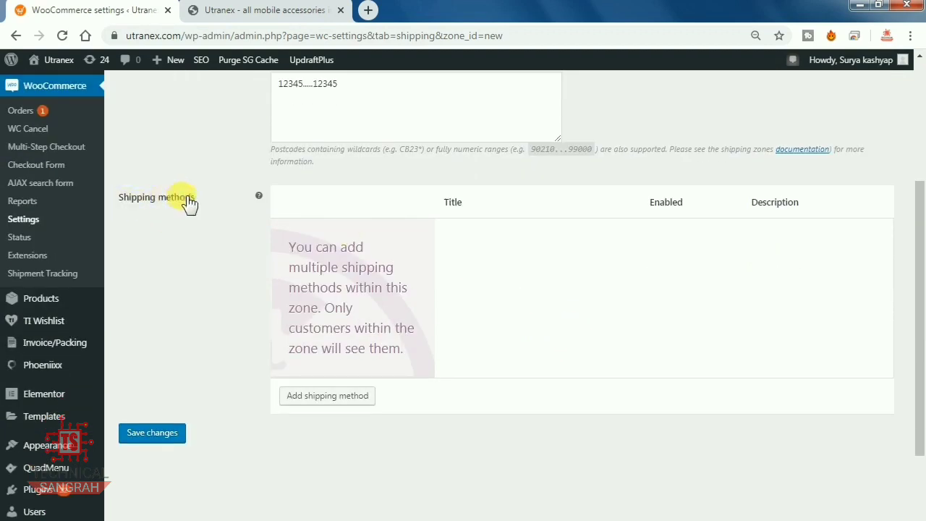
click(337, 397)
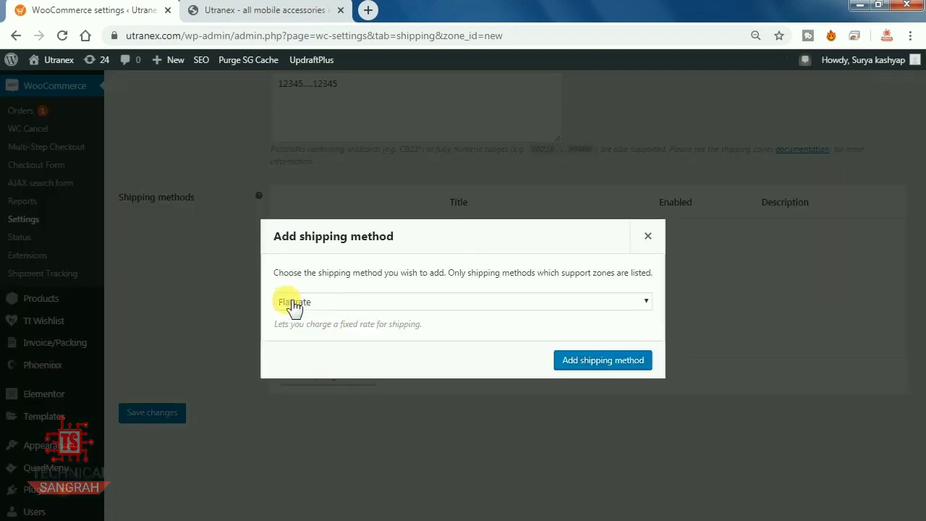
click(331, 307)
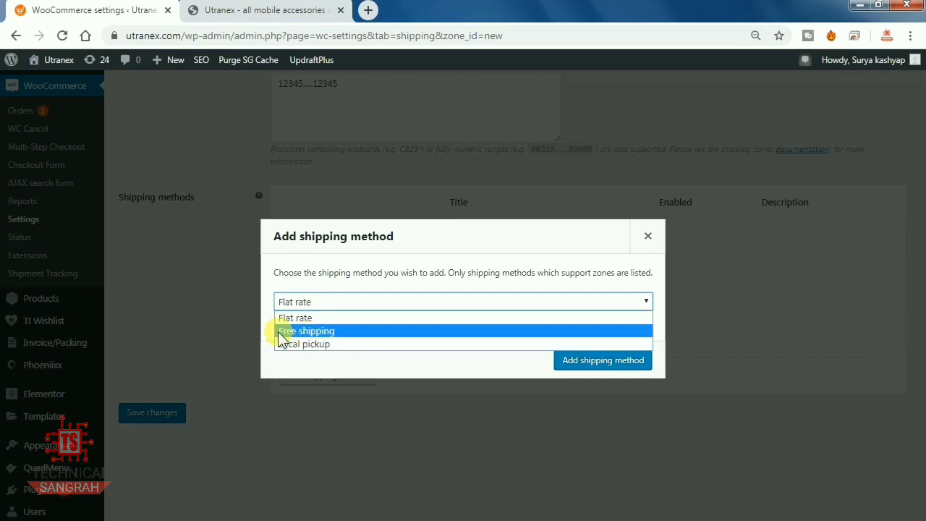
click(341, 316)
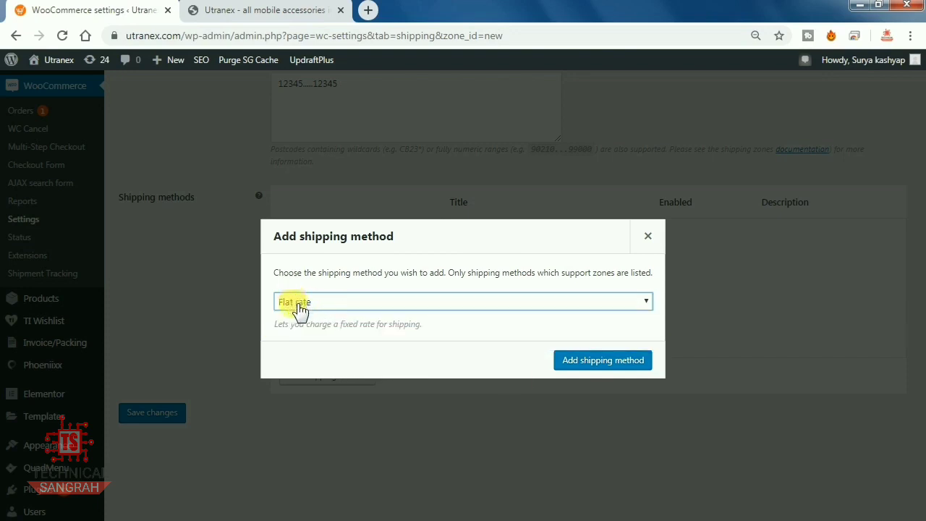
click(613, 361)
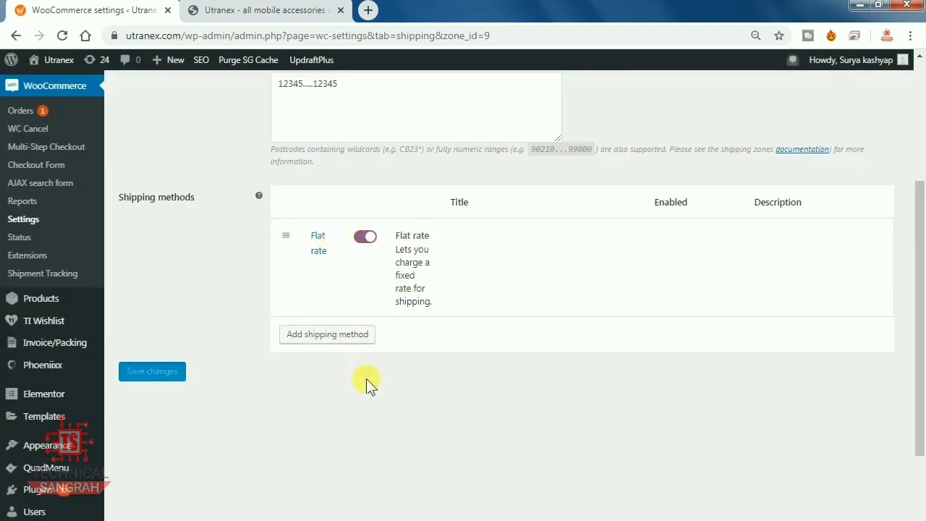
Edit the zone's flat rate method and set its method title to cost.
mouse_move(320, 244)
click(318, 268)
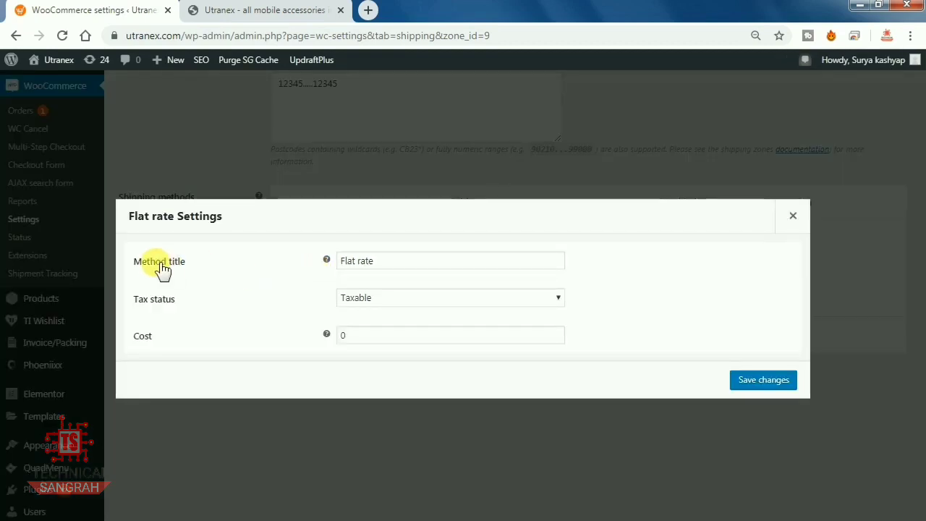
double_click(402, 263)
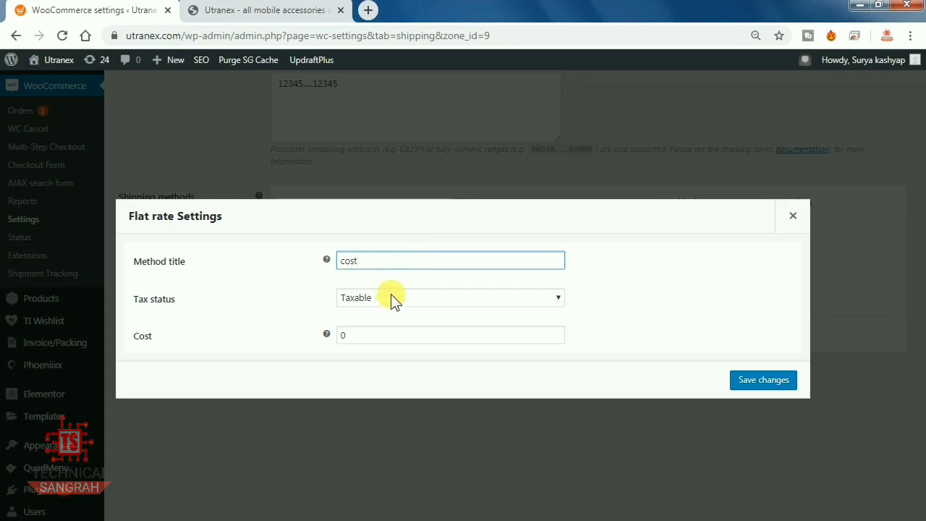
click(355, 276)
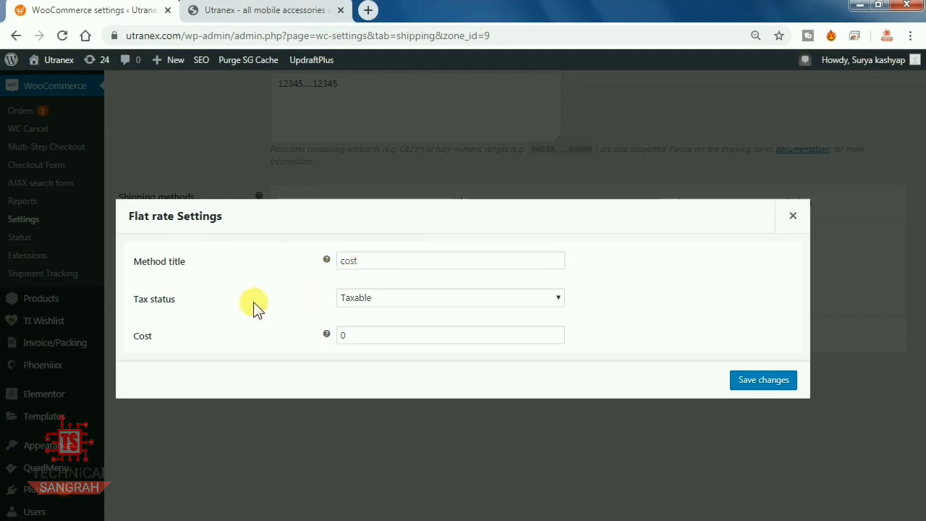
Keep the flat rate's tax status as Taxable, set its cost to 55*[qty], and save the changes.
click(379, 298)
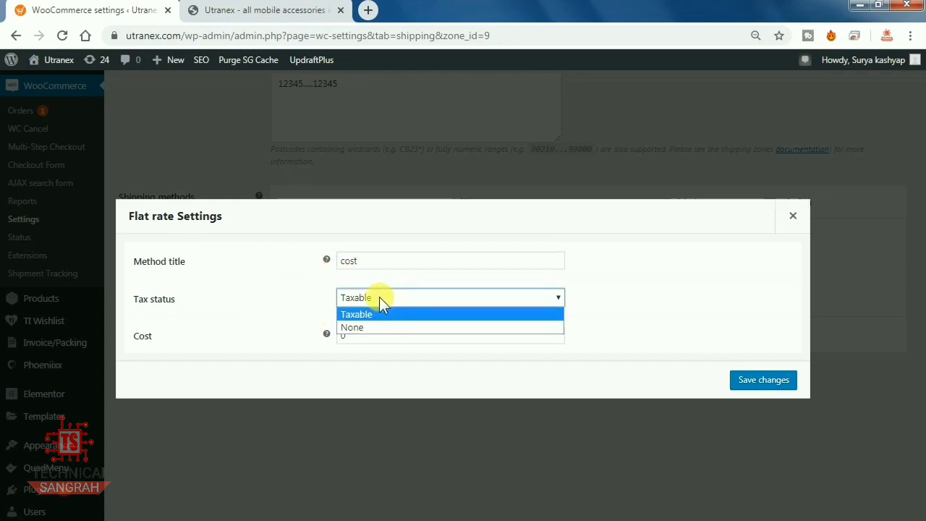
click(263, 312)
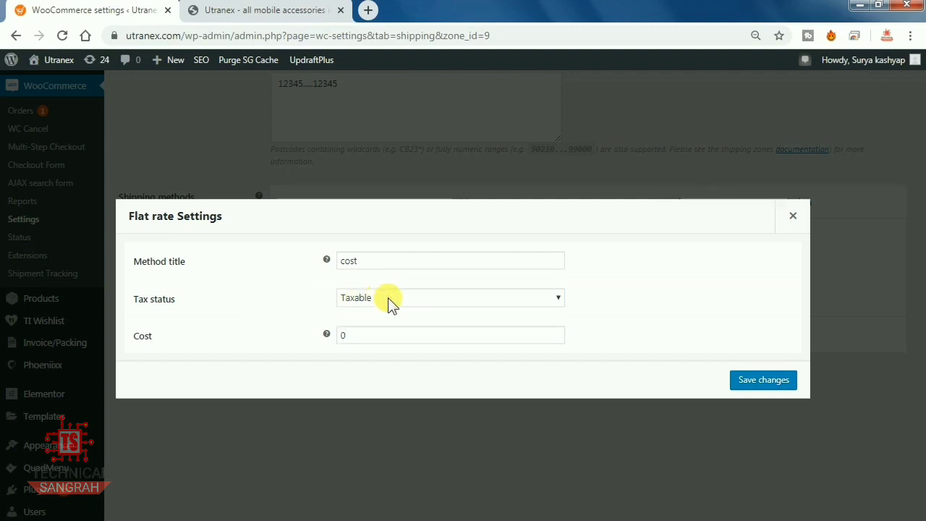
click(388, 339)
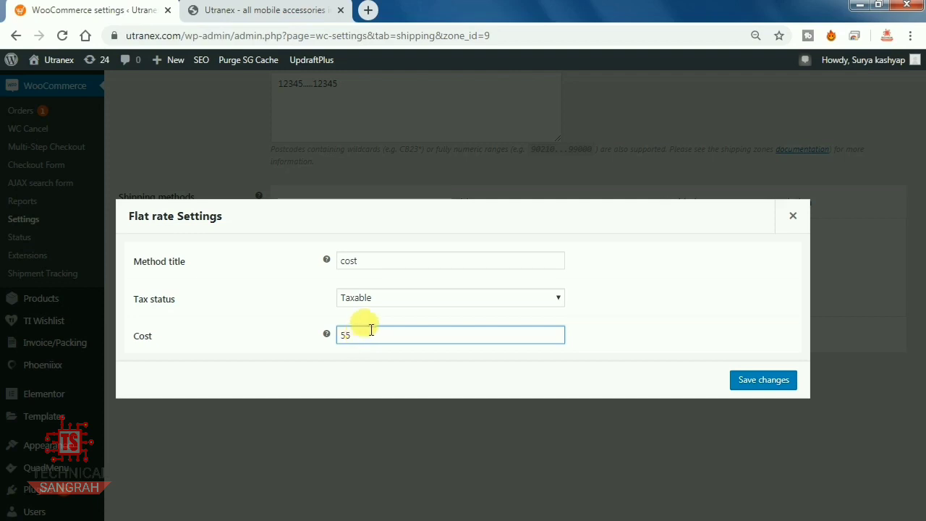
mouse_move(327, 334)
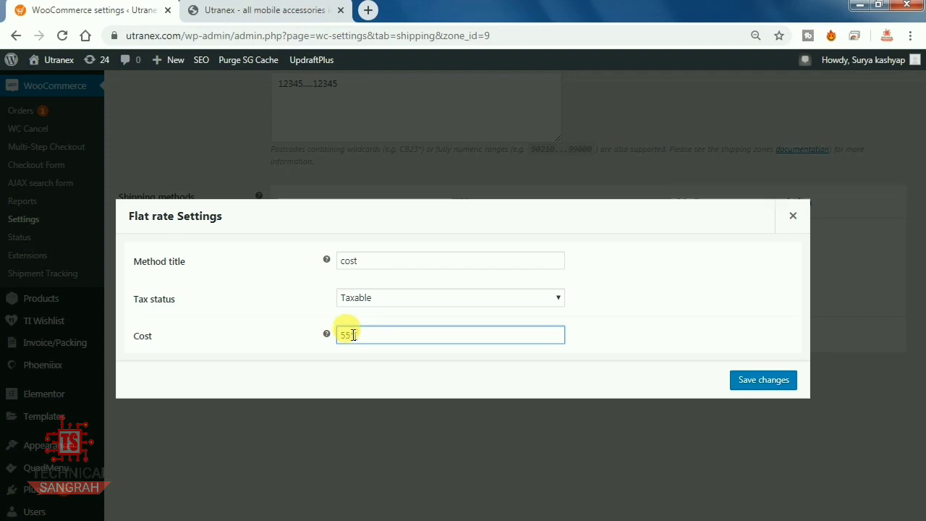
text(*[)
text(qty)
text(])
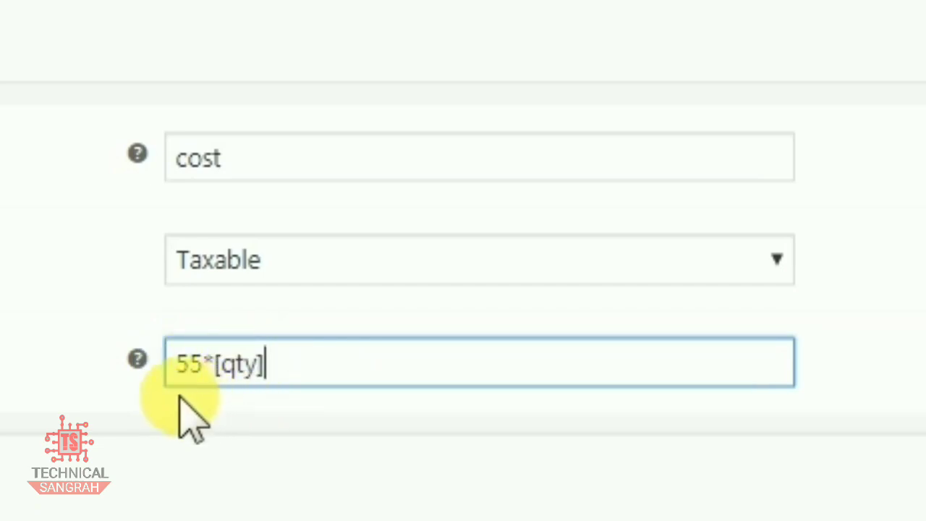
mouse_move(138, 361)
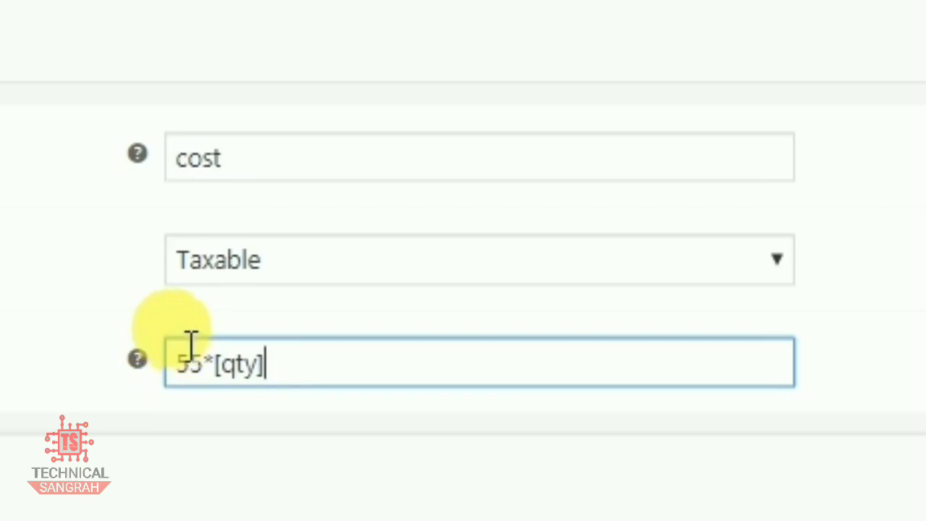
drag(209, 346, 270, 376)
click(273, 376)
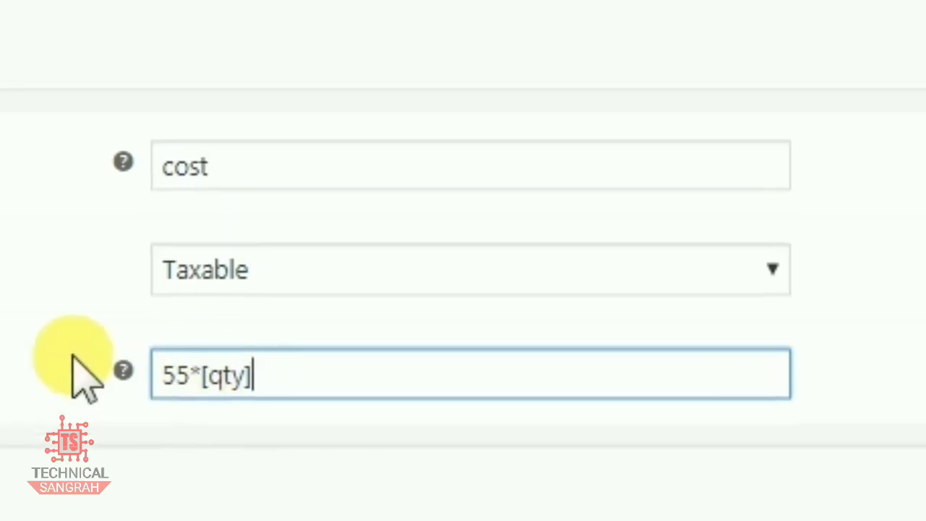
mouse_move(137, 359)
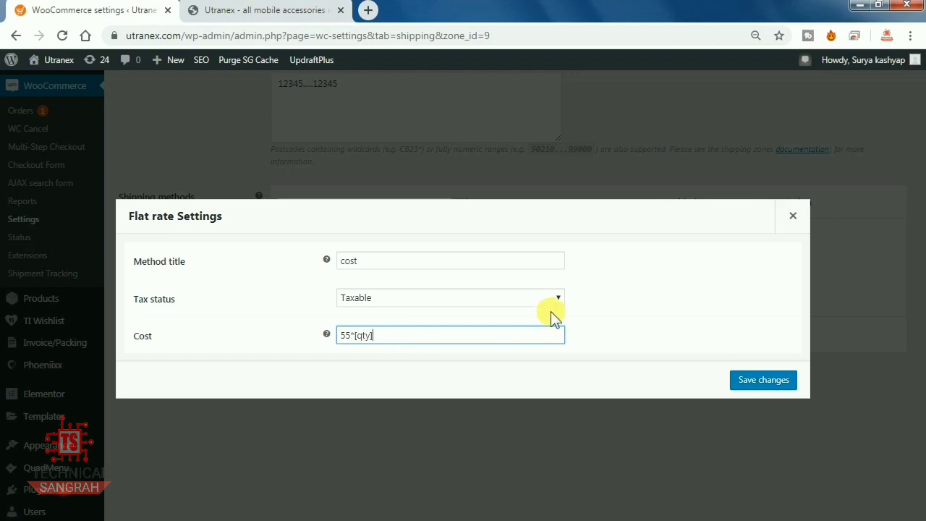
click(772, 382)
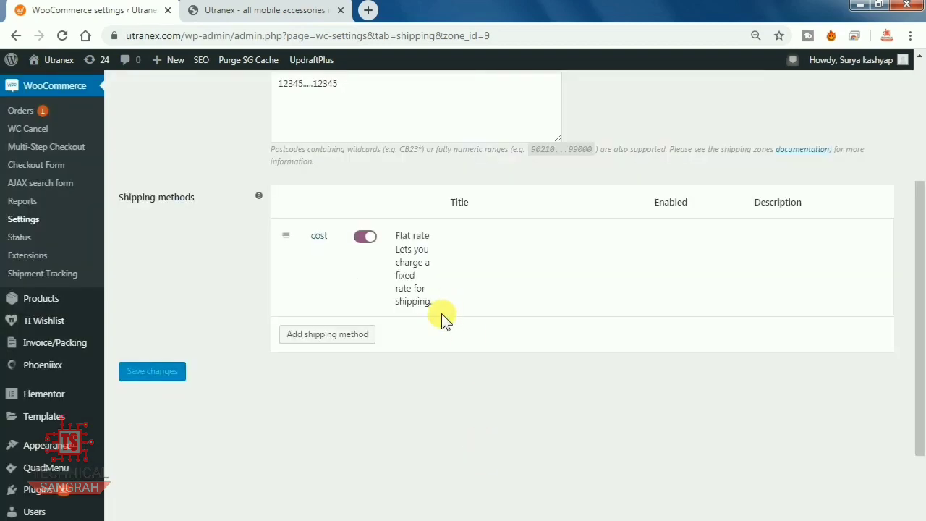
Return to the list of shipping zones and examine the postcodes listed for the Durg-Bhilai zone.
scroll(326, 410, down, 2)
scroll(320, 352, up, 4)
scroll(261, 200, up, 2)
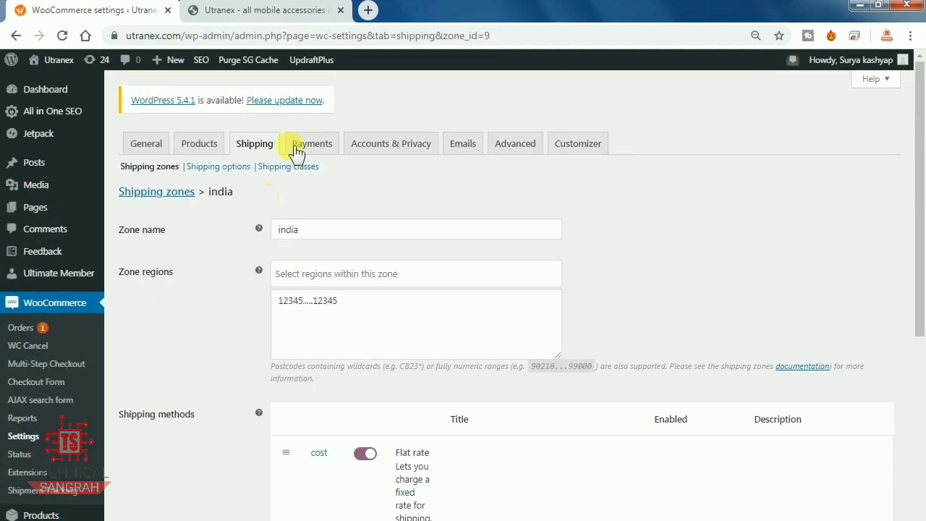
click(152, 168)
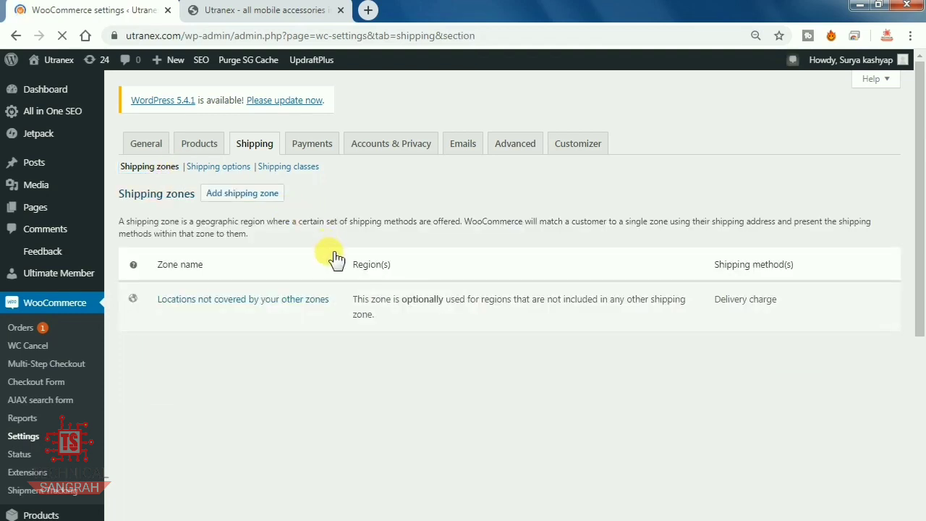
scroll(120, 412, down, 1)
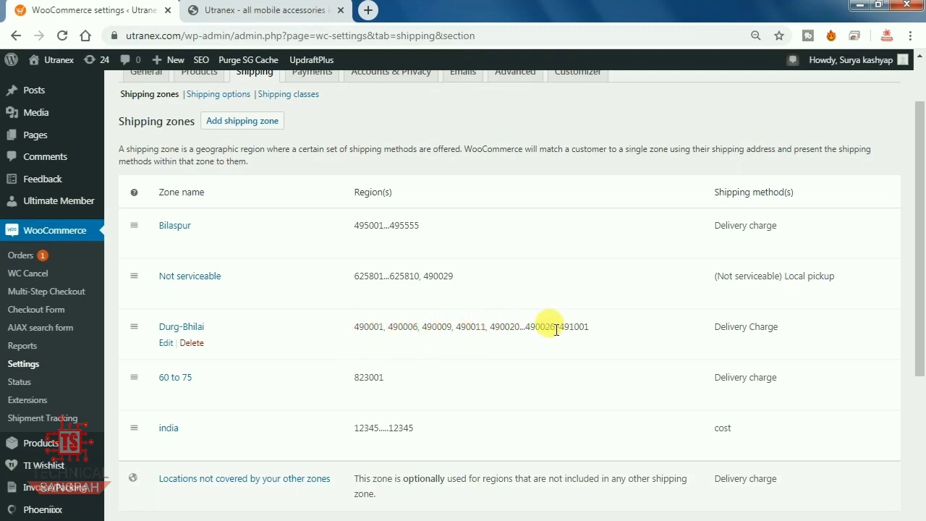
drag(590, 324, 354, 327)
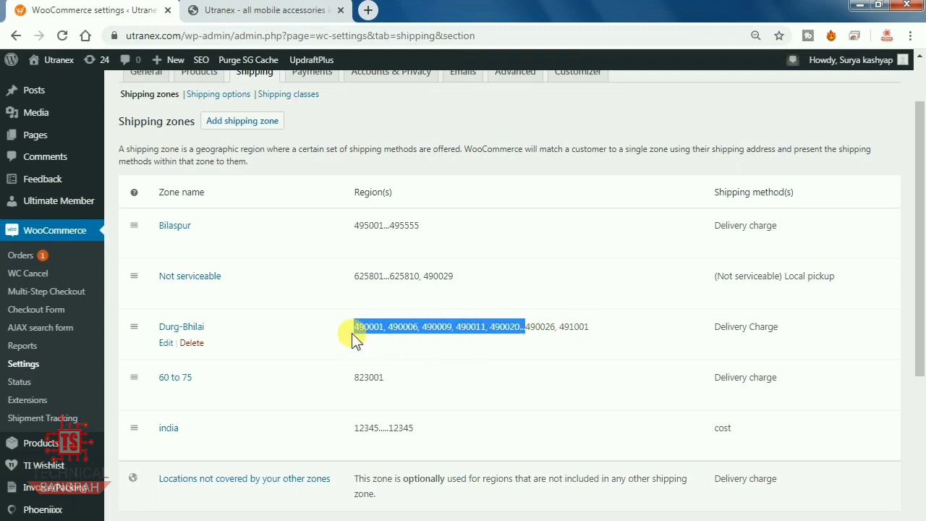
click(381, 350)
Open the Durg-Bhilai zone for editing and review its postcode entries and shipping methods.
click(166, 343)
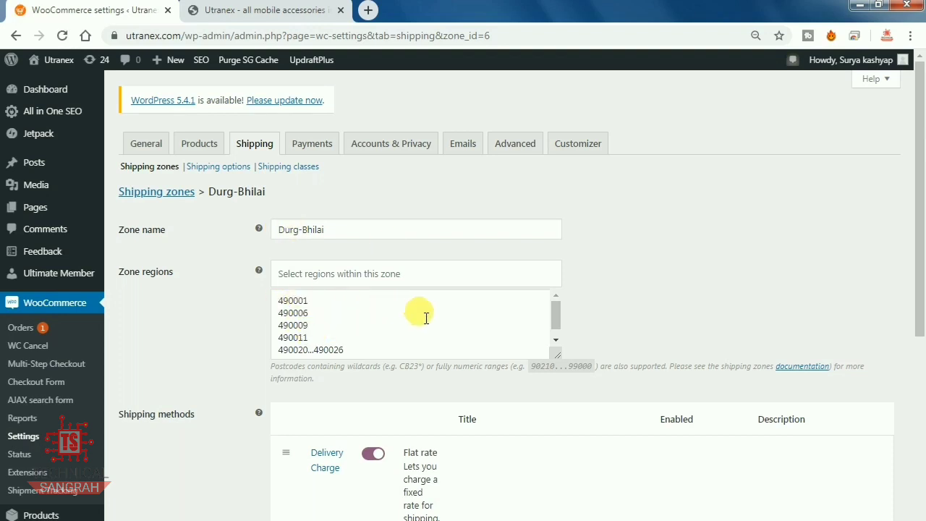
scroll(426, 318, down, 1)
scroll(407, 314, up, 1)
scroll(352, 314, down, 1)
scroll(337, 334, up, 1)
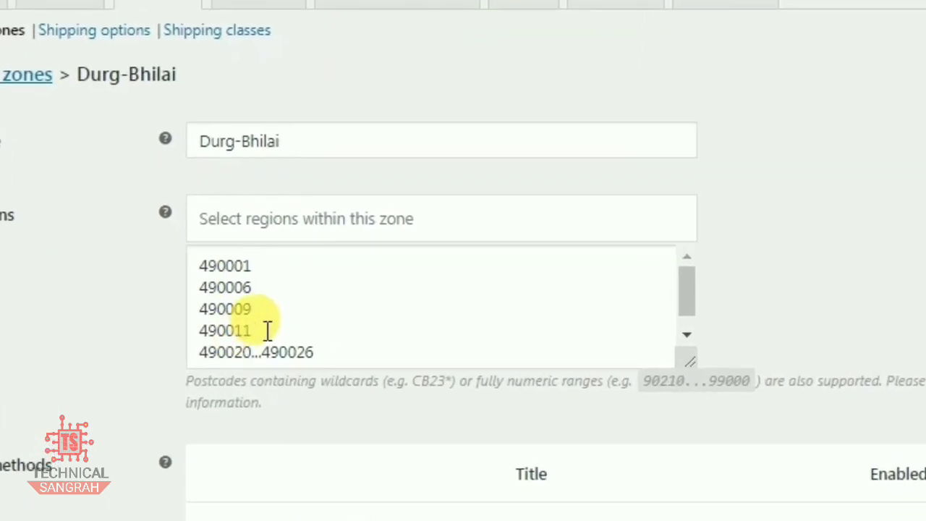
scroll(267, 331, down, 1)
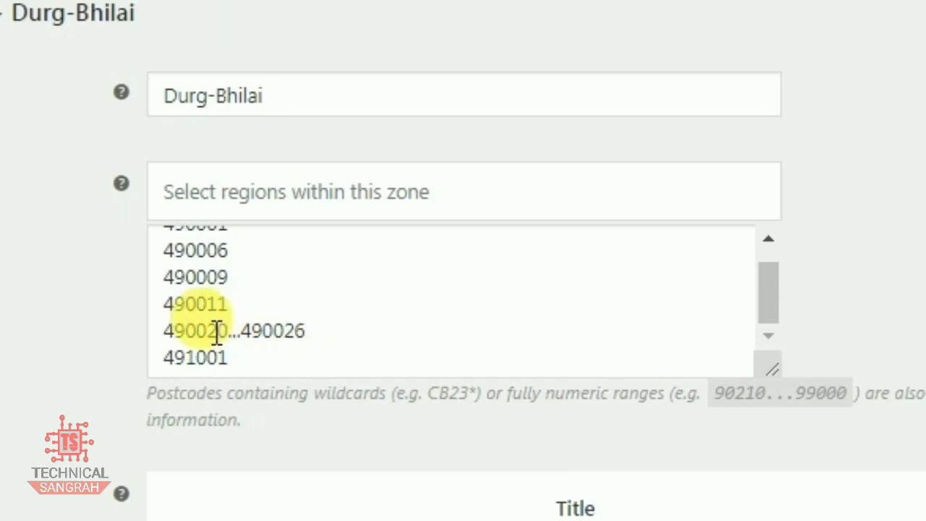
scroll(310, 327, down, 3)
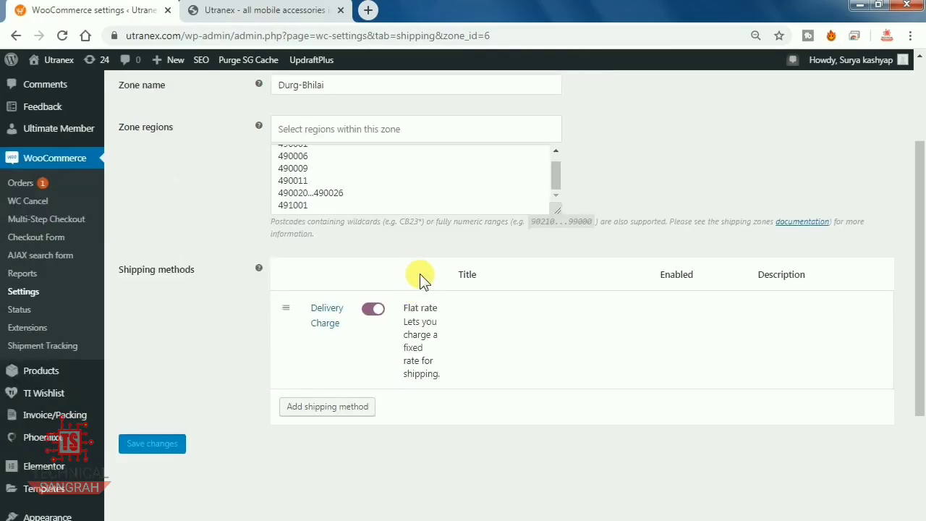
scroll(422, 280, down, 1)
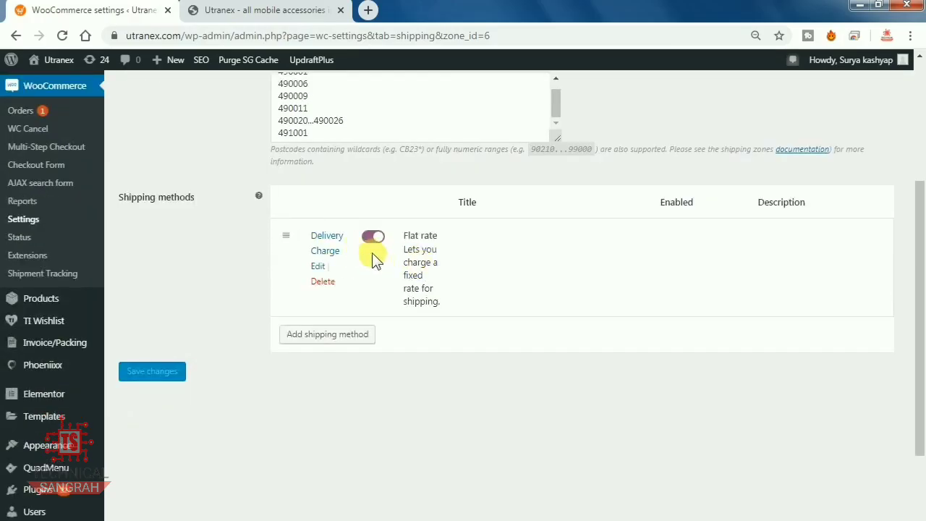
Open the Durg-Bhilai zone's Delivery Charge settings, examine the quantity-based cost formula, and close them without saving.
click(318, 267)
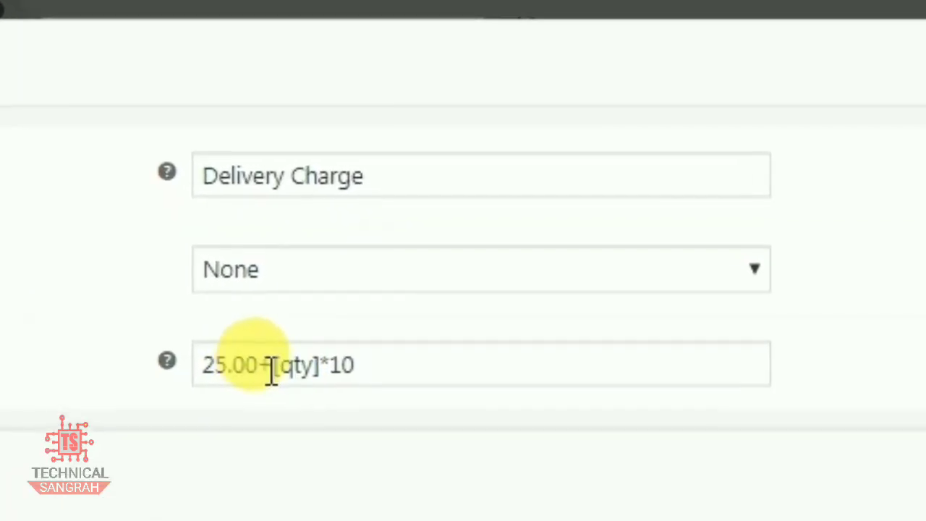
click(306, 357)
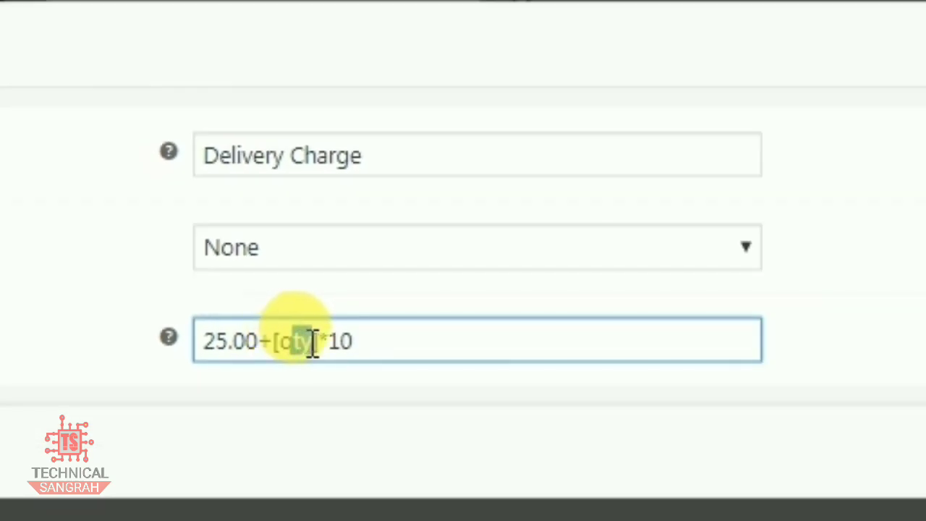
drag(296, 343, 312, 347)
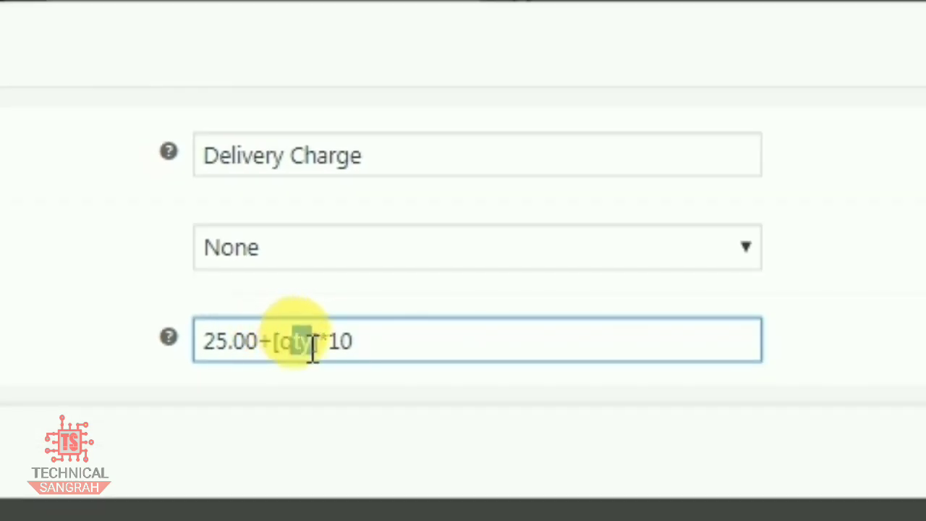
click(293, 394)
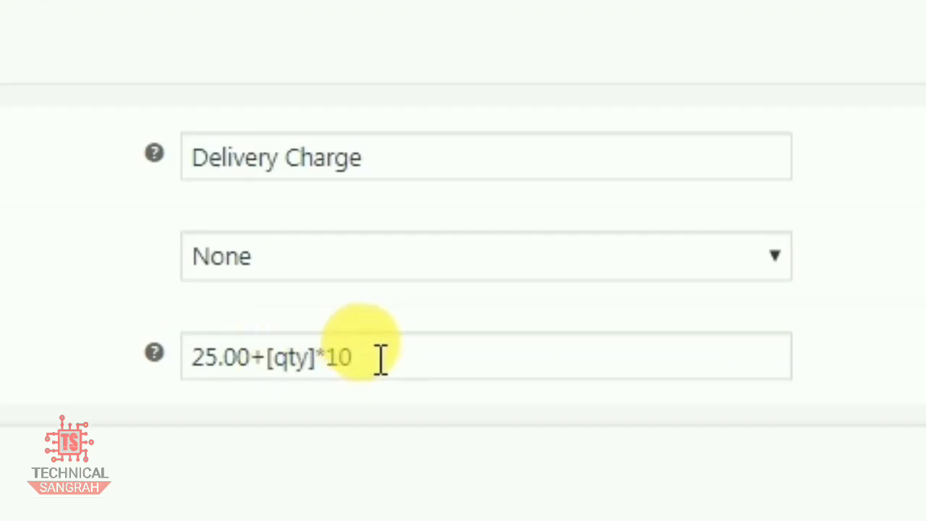
double_click(277, 357)
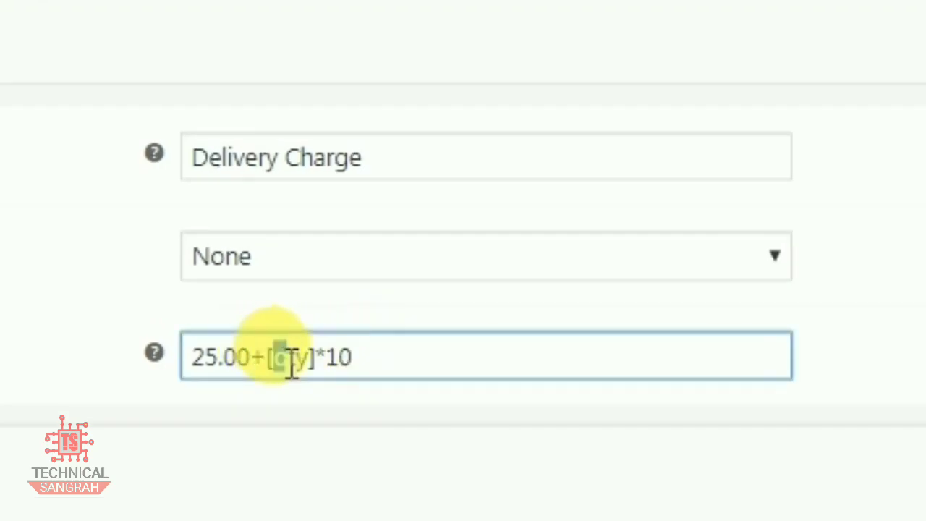
click(337, 406)
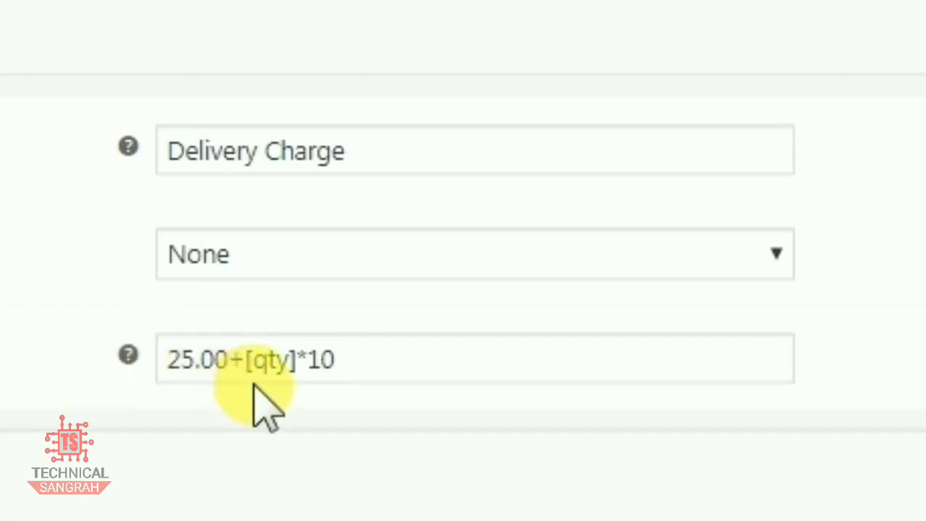
drag(258, 366, 292, 367)
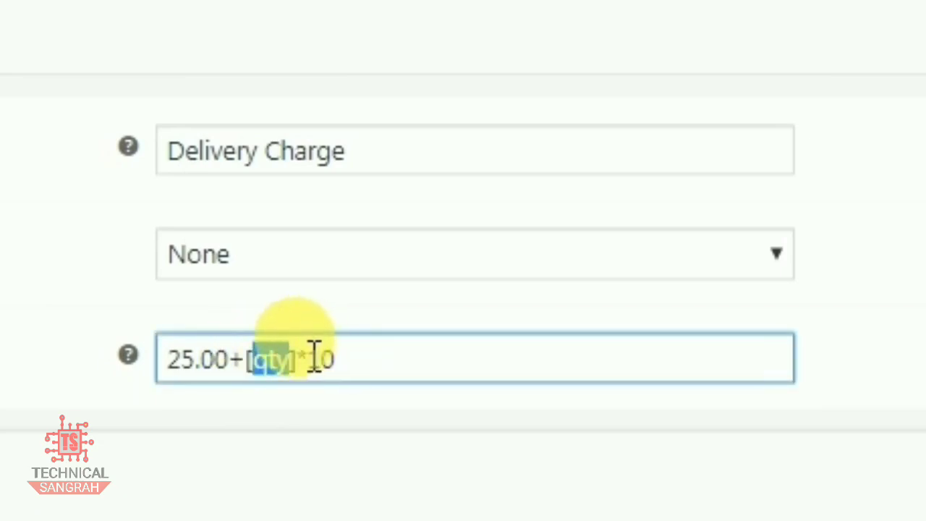
click(417, 360)
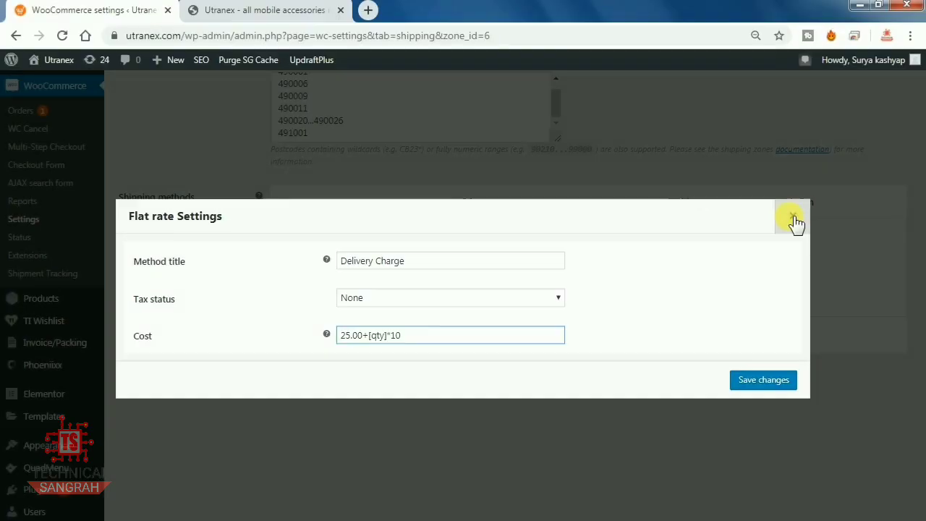
click(793, 215)
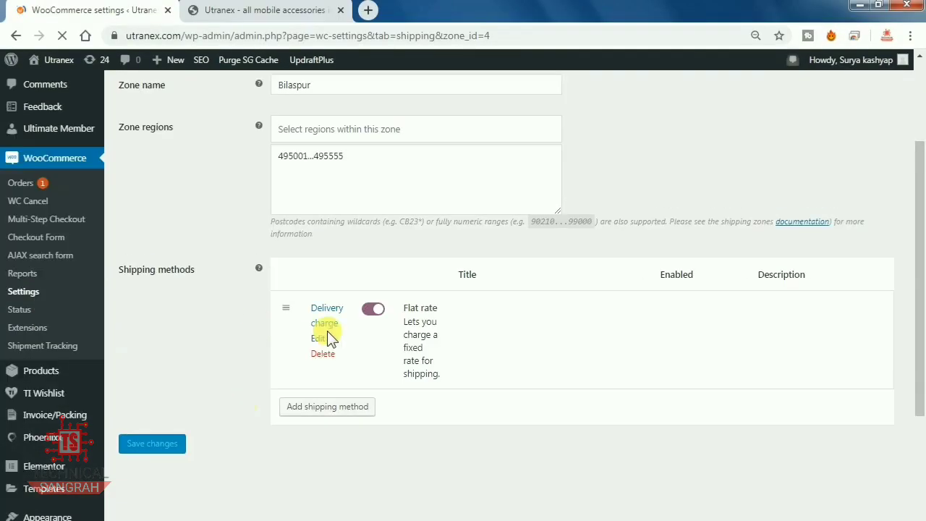
Open the Bilaspur zone's Delivery charge settings and re-examine the cost formula in Durg-Bhilai's flat rate settings.
click(325, 337)
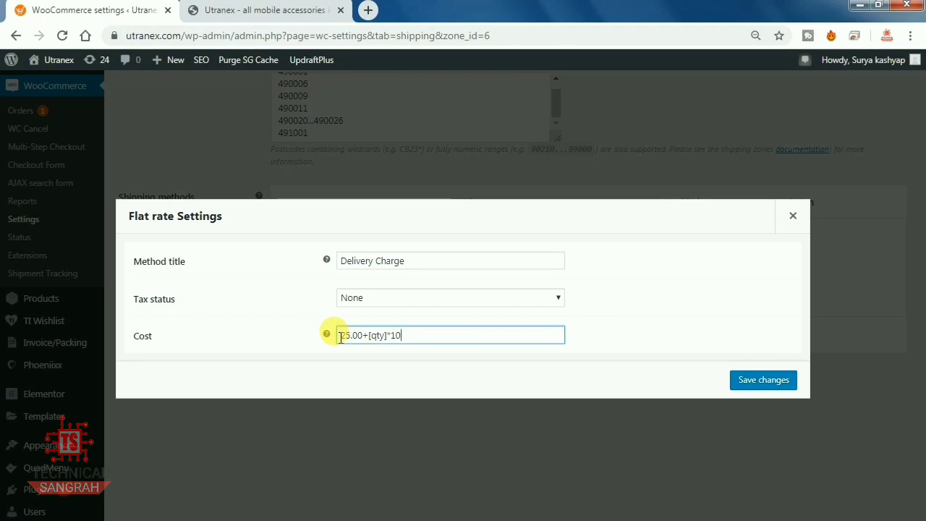
triple_click(340, 337)
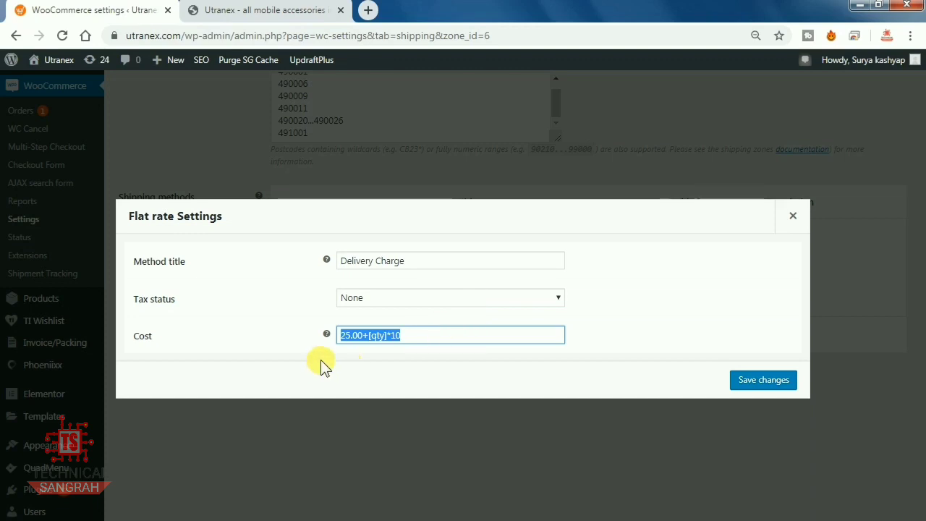
click(440, 335)
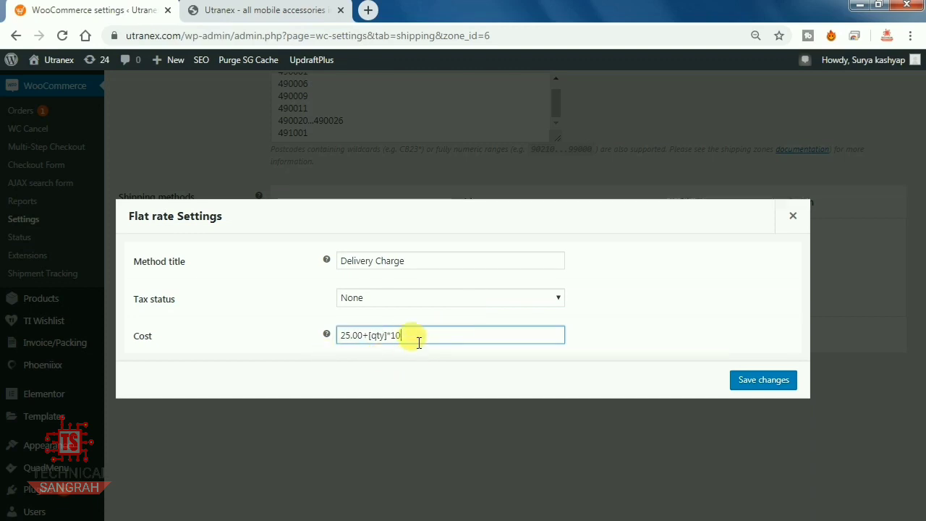